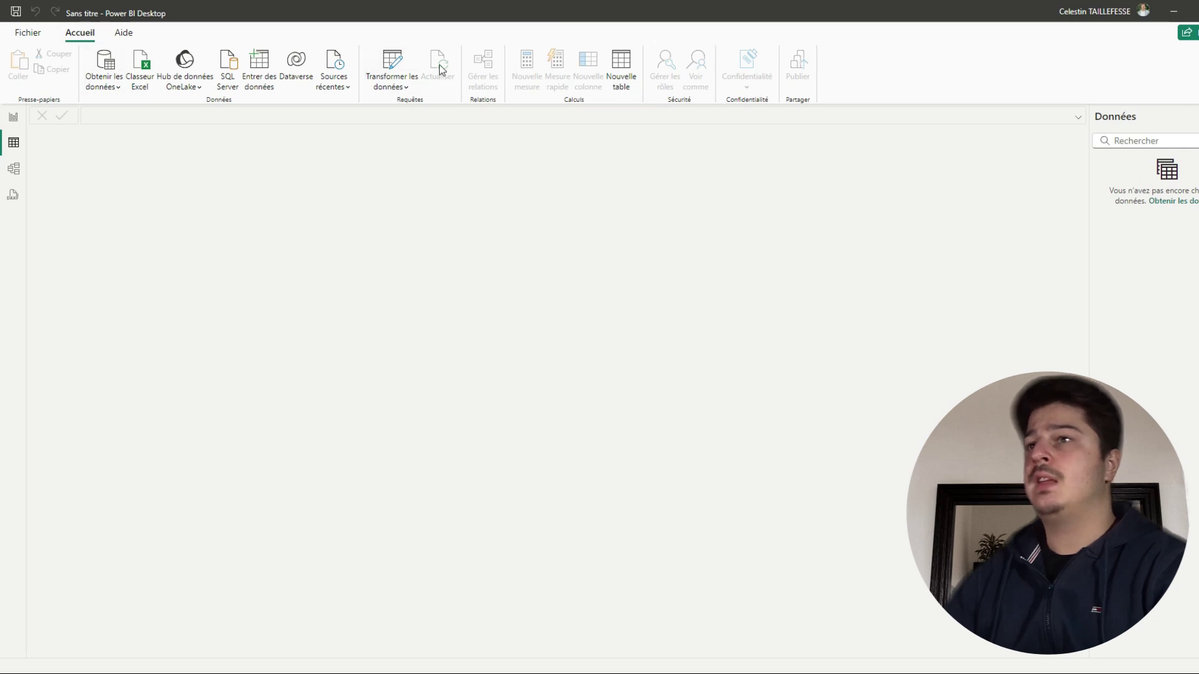
Switch to the report view and look through the insertion and modelling commands and the common data sources.
{"action": "left_click", "coordinate": [12, 116]}
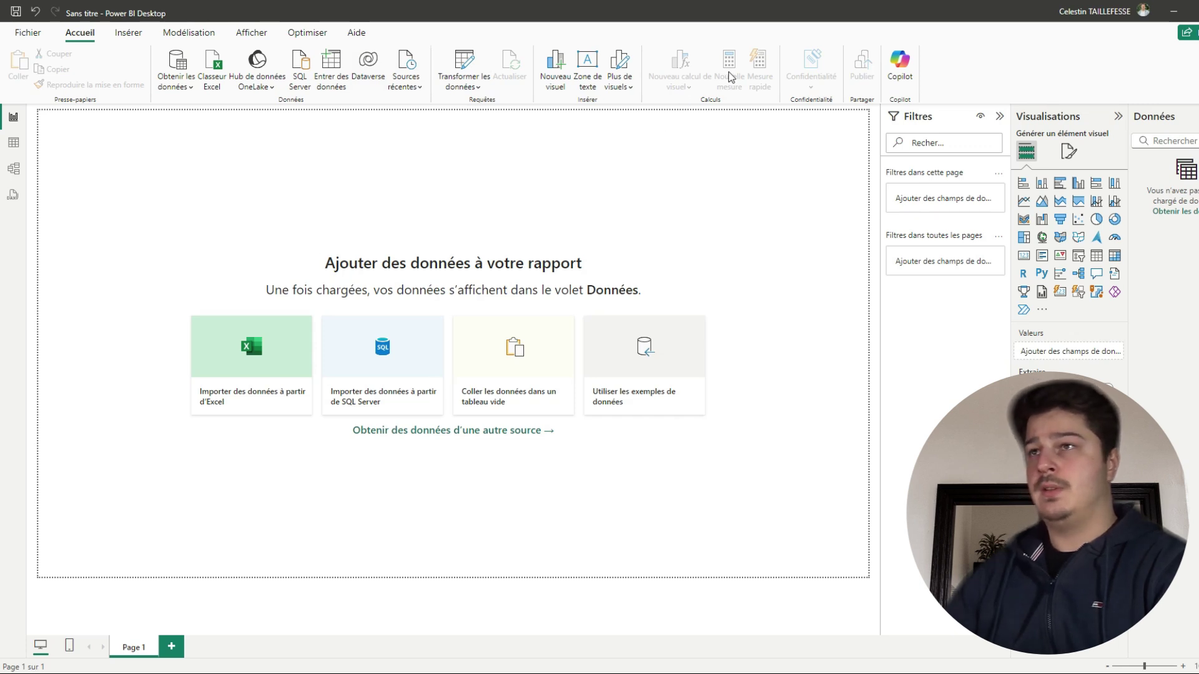
{"action": "left_click", "coordinate": [130, 33]}
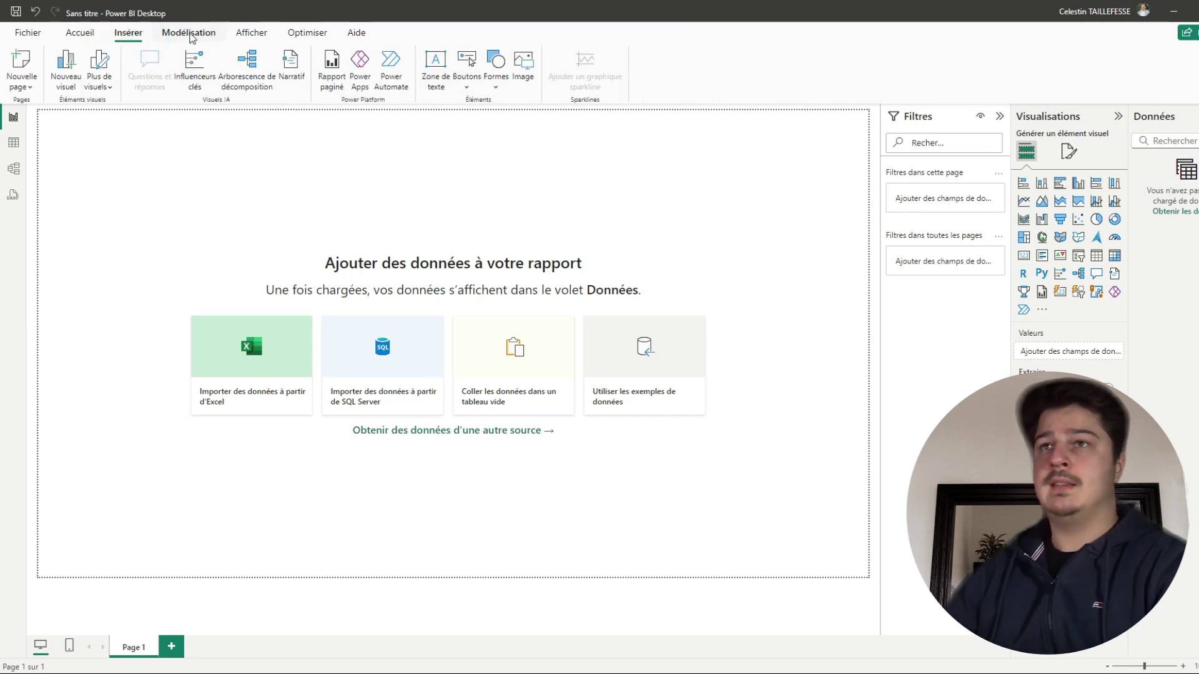
{"action": "left_click", "coordinate": [190, 35]}
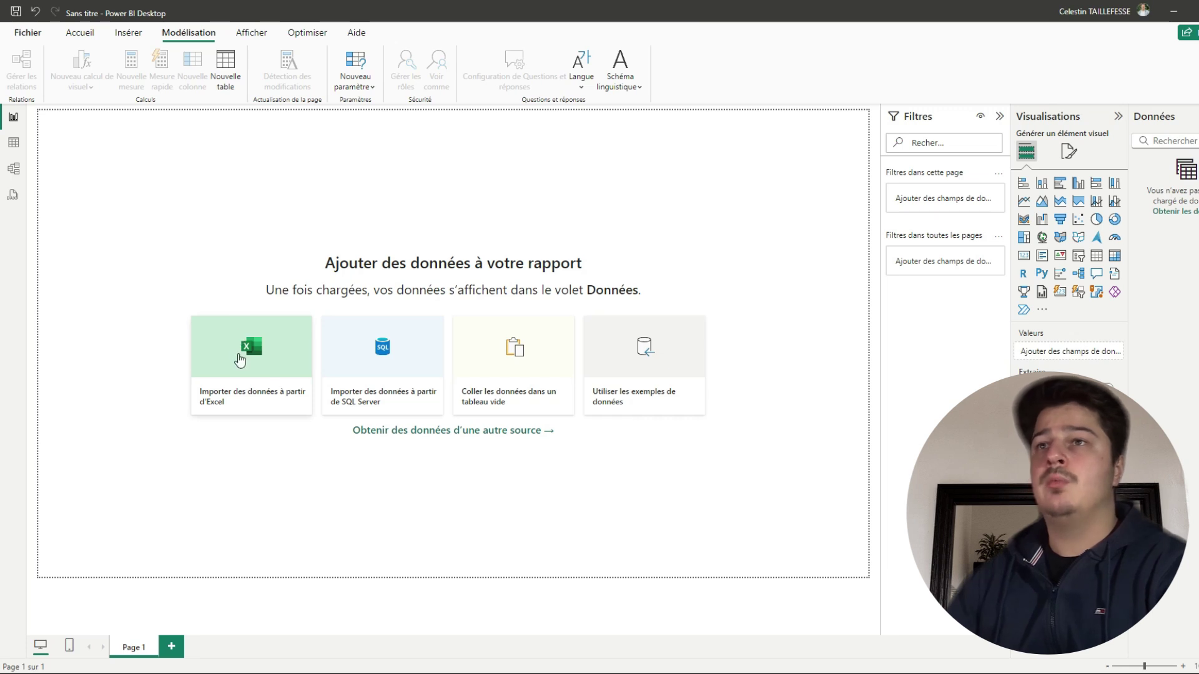
{"action": "left_click", "coordinate": [90, 42]}
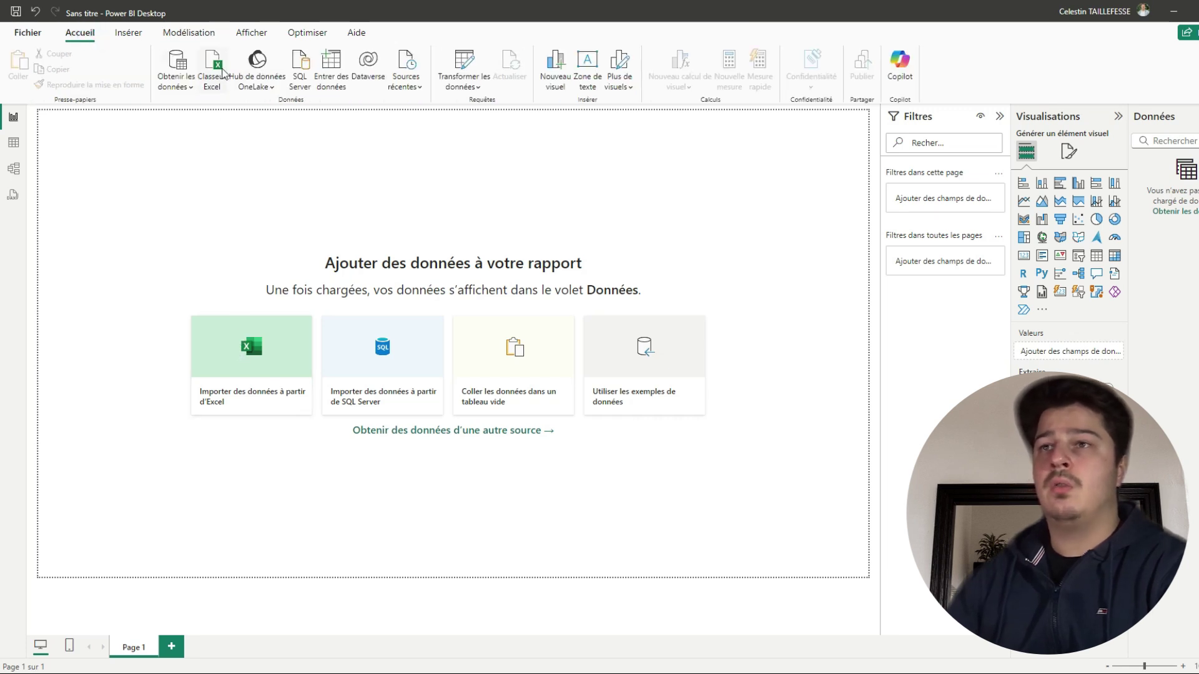
{"action": "left_click", "coordinate": [176, 85]}
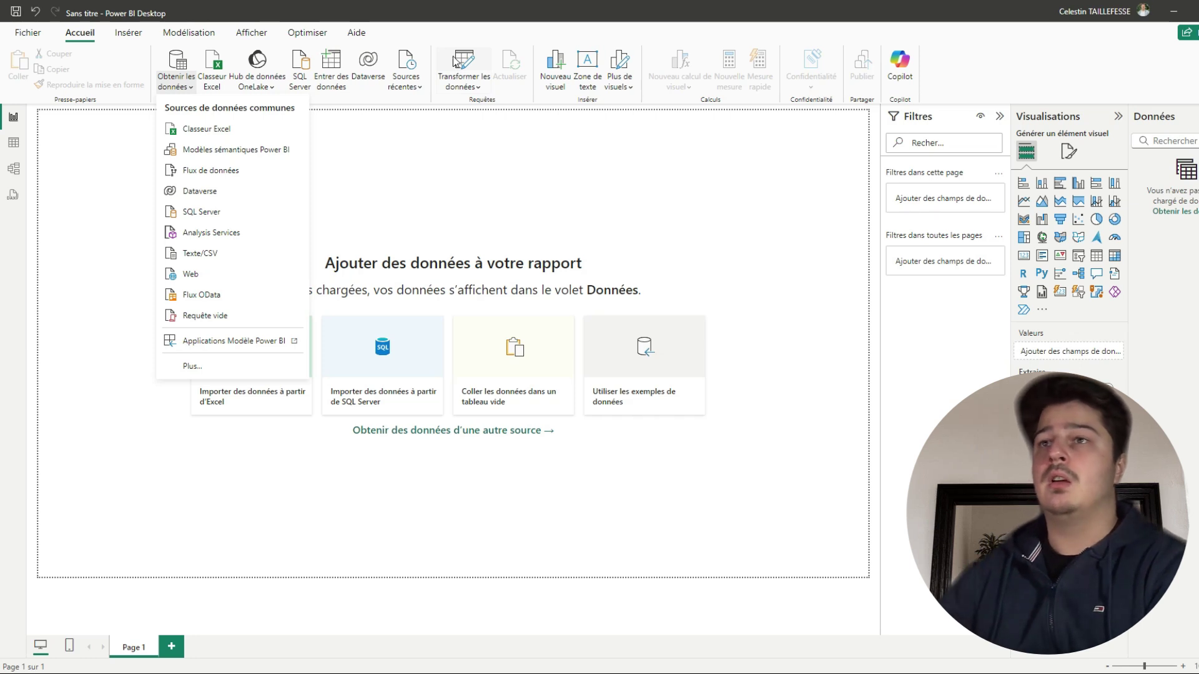
{"action": "left_click", "coordinate": [394, 216]}
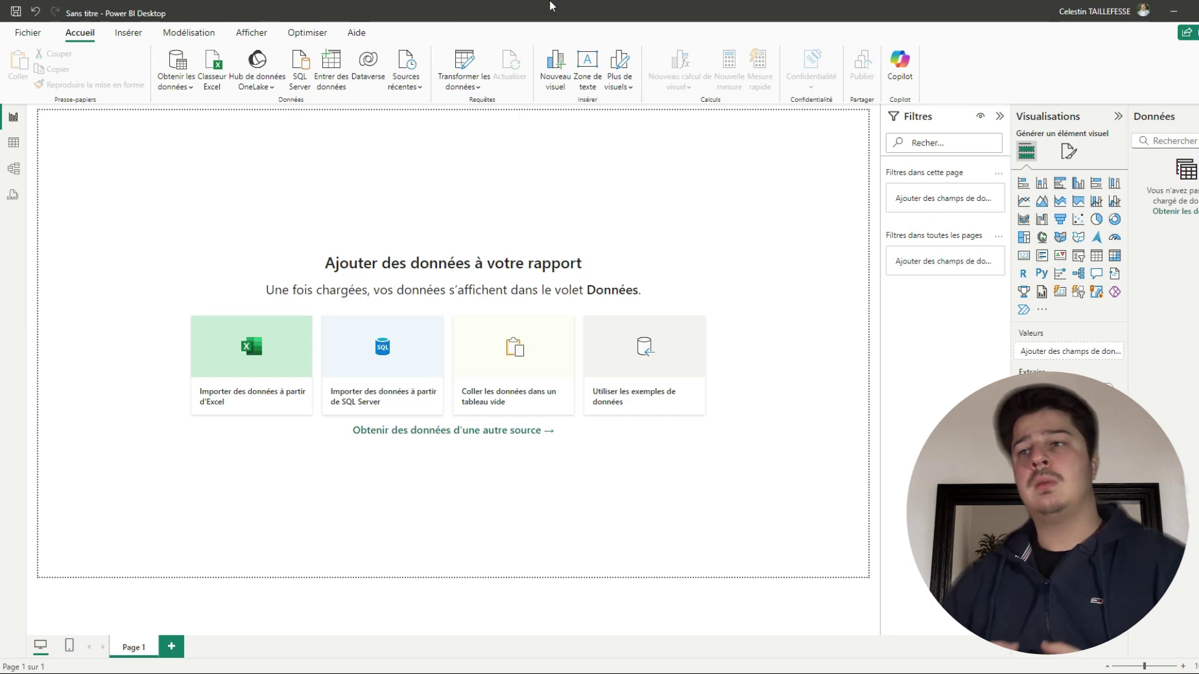
{"action": "left_click", "coordinate": [527, 6]}
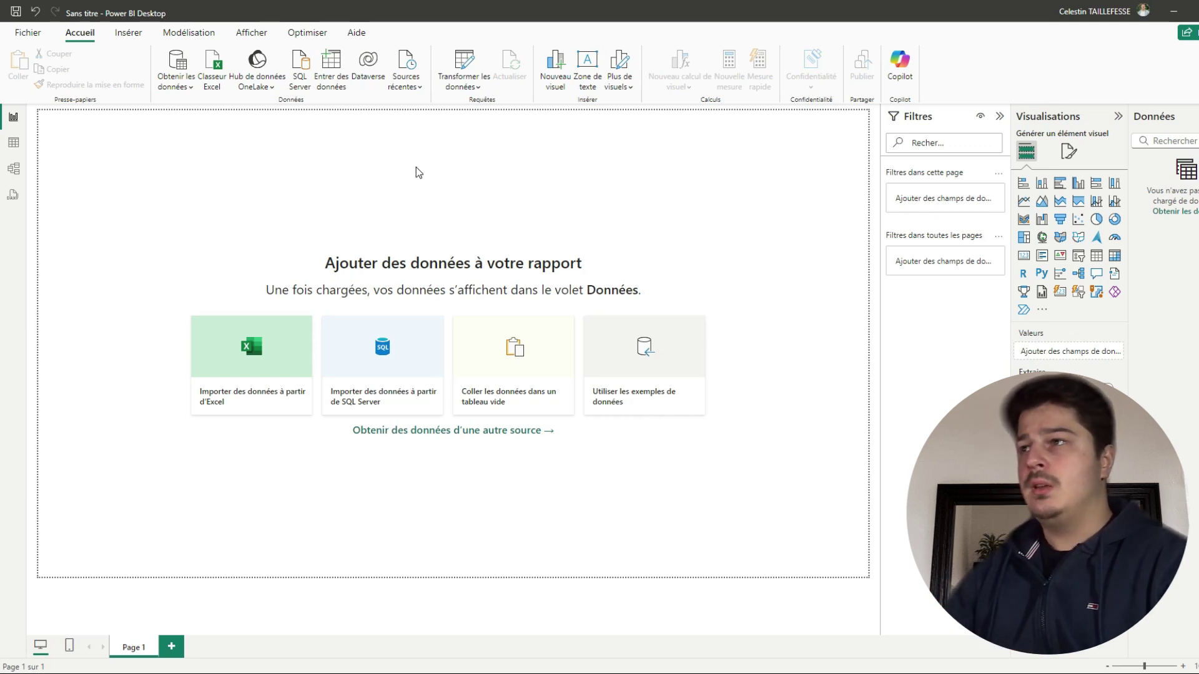
Add an empty pie chart to Page 1 and place it near the upper middle of the canvas.
{"action": "scroll", "coordinate": [432, 174], "scroll_direction": "down", "scroll_amount": 3}
{"action": "scroll", "coordinate": [432, 173], "scroll_direction": "down", "scroll_amount": 4}
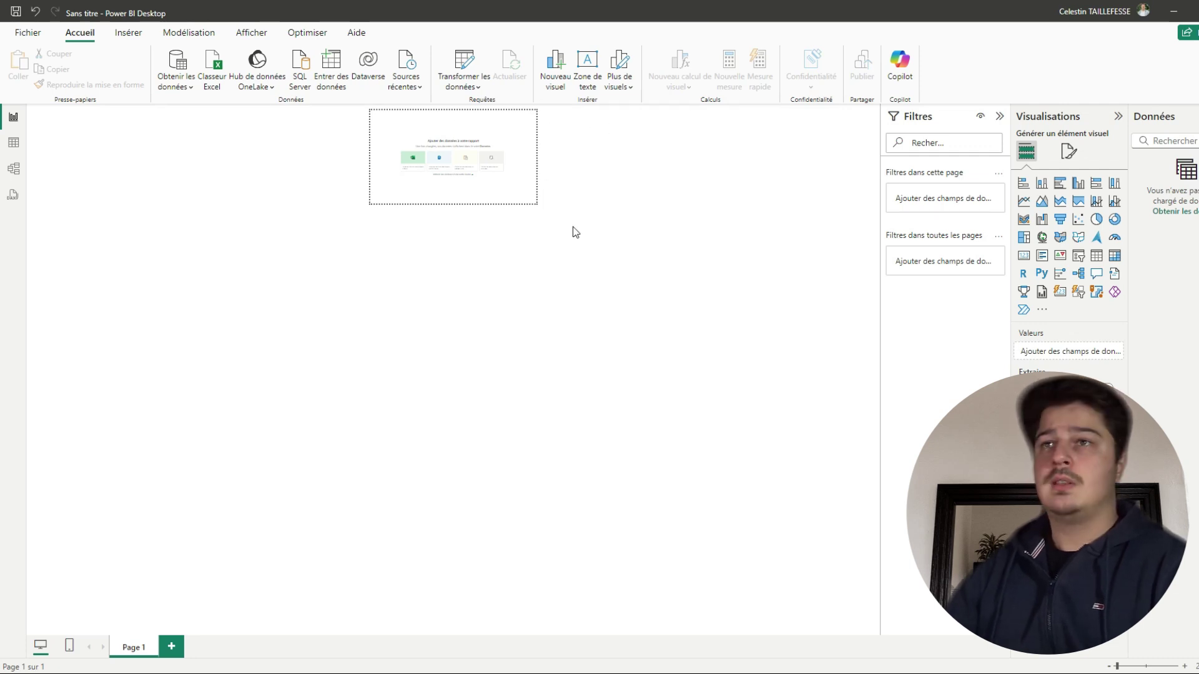
{"action": "scroll", "coordinate": [664, 270], "scroll_direction": "up", "scroll_amount": 6}
{"action": "scroll", "coordinate": [763, 275], "scroll_direction": "up", "scroll_amount": 1}
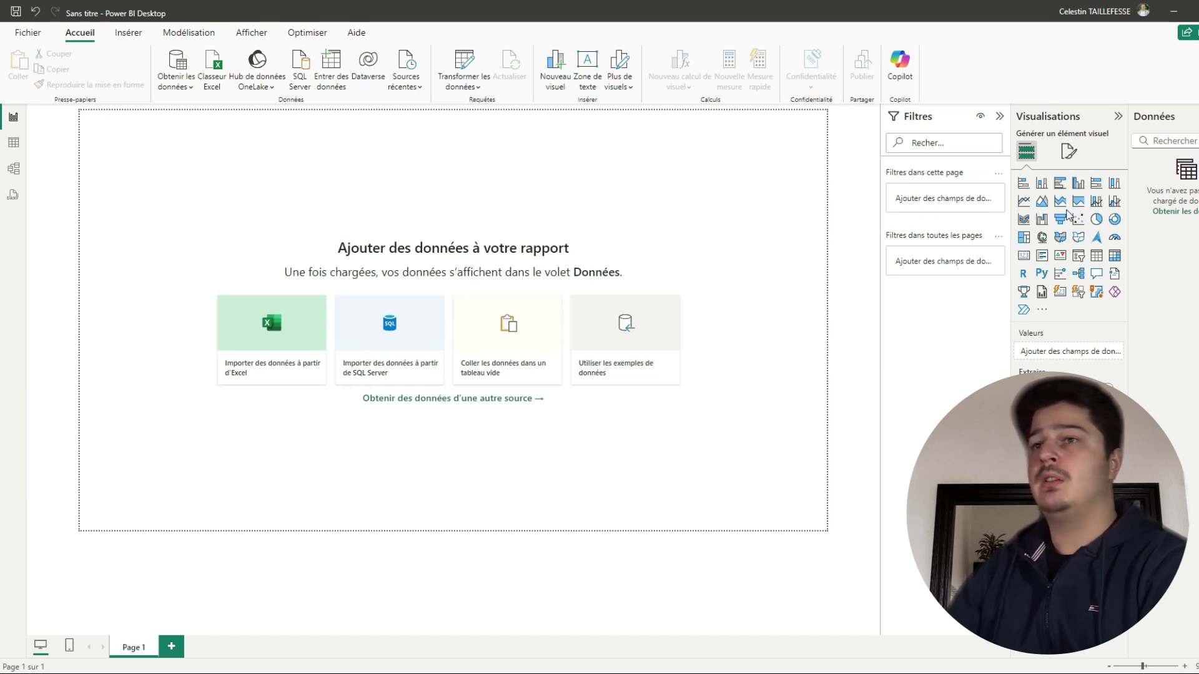
{"action": "left_click", "coordinate": [1097, 219]}
{"action": "left_click_drag", "start_coordinate": [193, 209], "coordinate": [145, 536]}
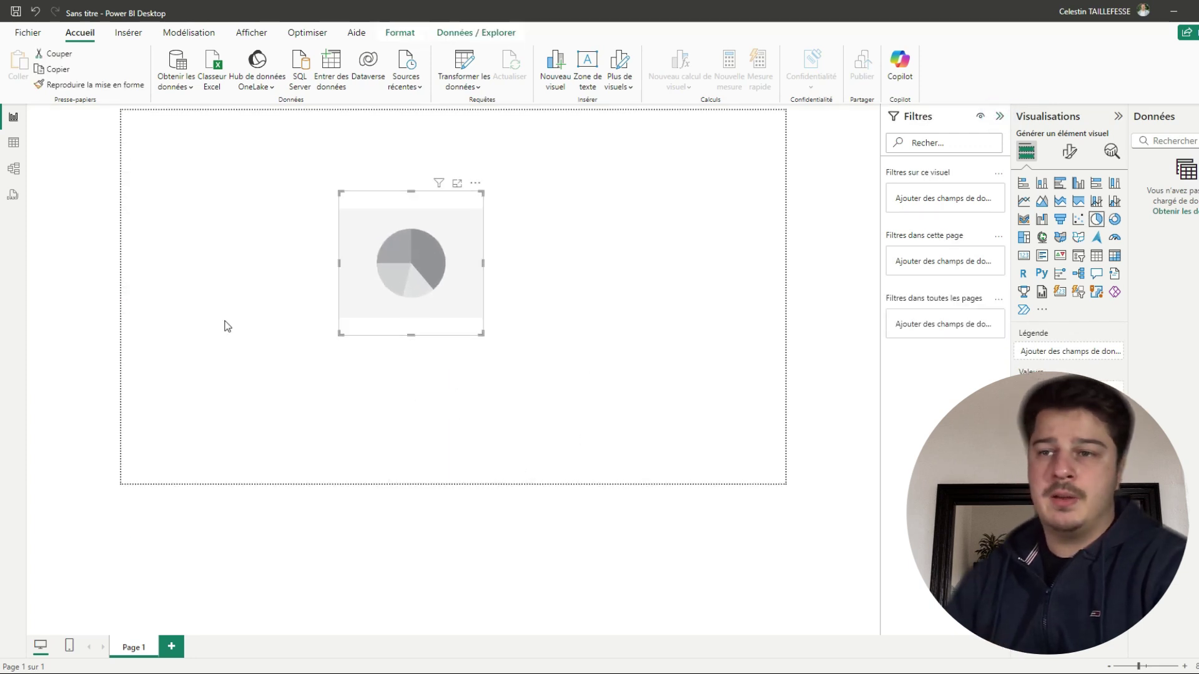
Add three blank report pages after Page 1 and return to Page 1.
{"action": "left_click", "coordinate": [172, 646]}
{"action": "left_click", "coordinate": [221, 646]}
{"action": "left_click", "coordinate": [272, 646]}
{"action": "right_click", "coordinate": [186, 656]}
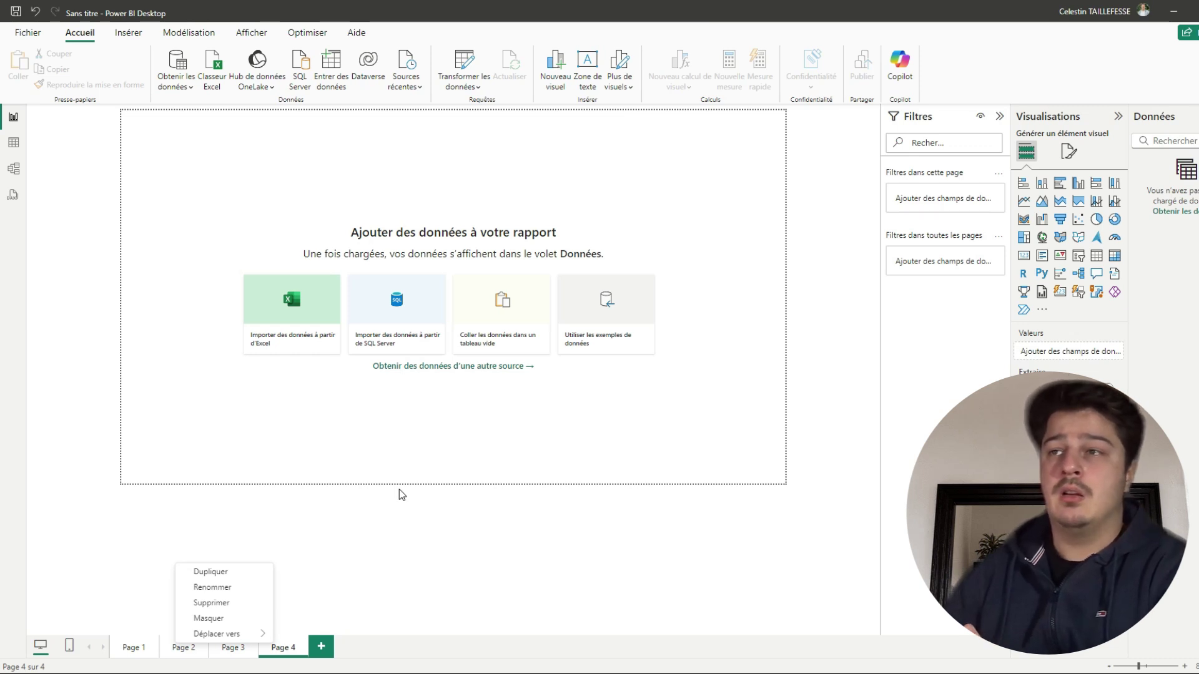
{"action": "left_click", "coordinate": [141, 645]}
Move the pie chart toward the canvas's lower left and view its visual format options.
{"action": "left_click_drag", "start_coordinate": [377, 291], "coordinate": [225, 338]}
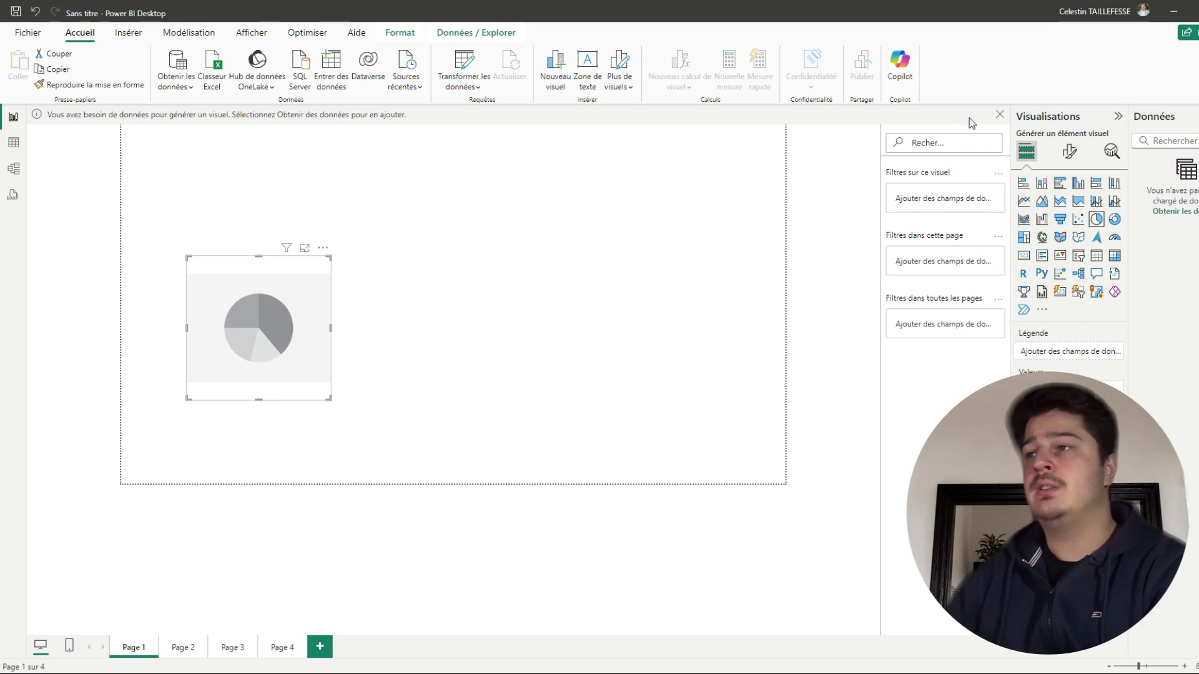
{"action": "left_click", "coordinate": [999, 115]}
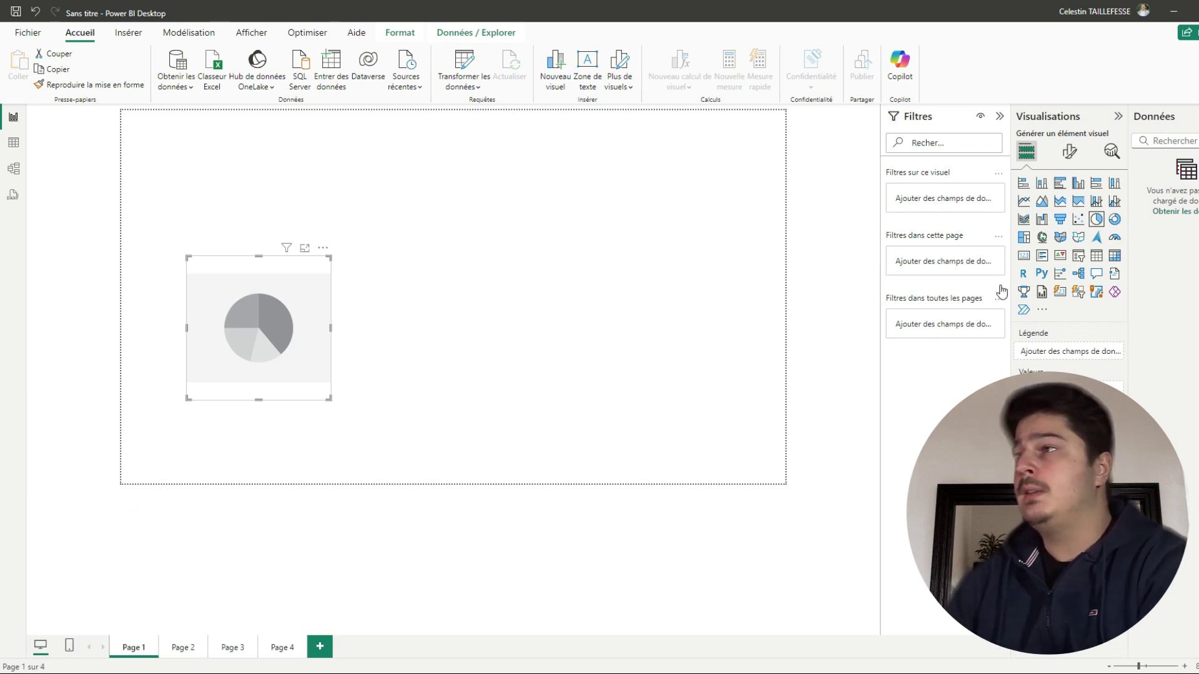
{"action": "left_click", "coordinate": [1068, 155]}
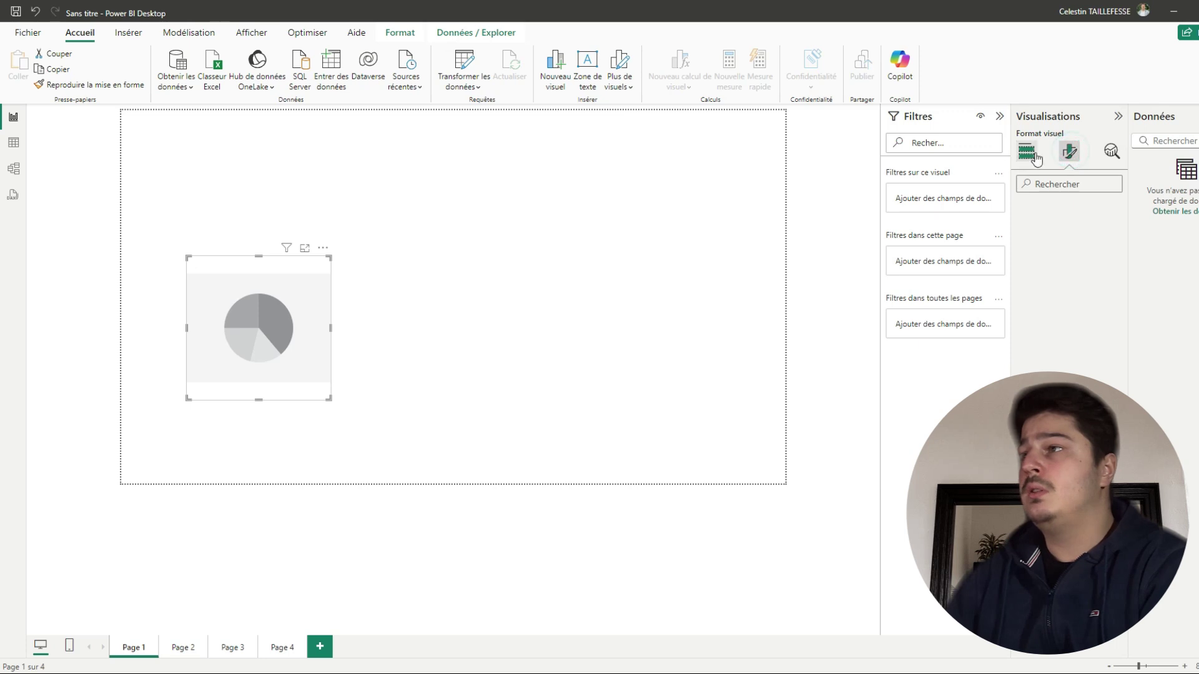
{"action": "left_click", "coordinate": [1026, 151]}
Try the 4:3 canvas type on Page 1 and restore it to 16:9.
{"action": "left_click", "coordinate": [699, 208]}
{"action": "left_click", "coordinate": [1069, 151]}
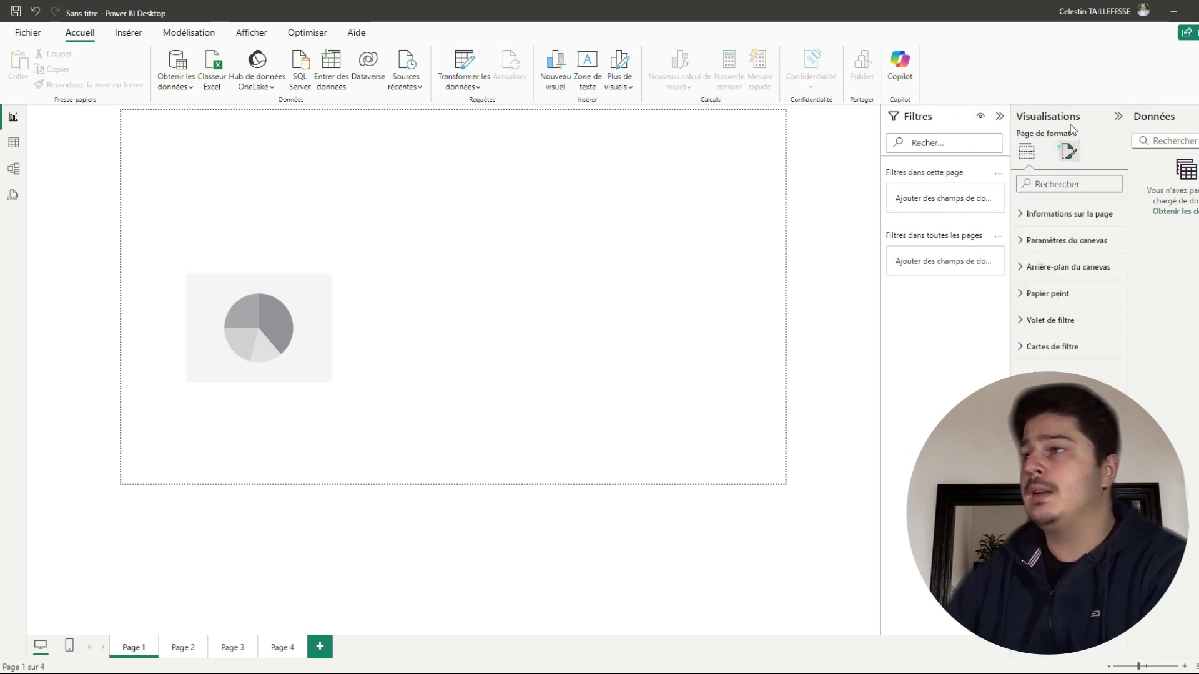
{"action": "left_click", "coordinate": [1042, 245]}
{"action": "left_click", "coordinate": [1069, 283]}
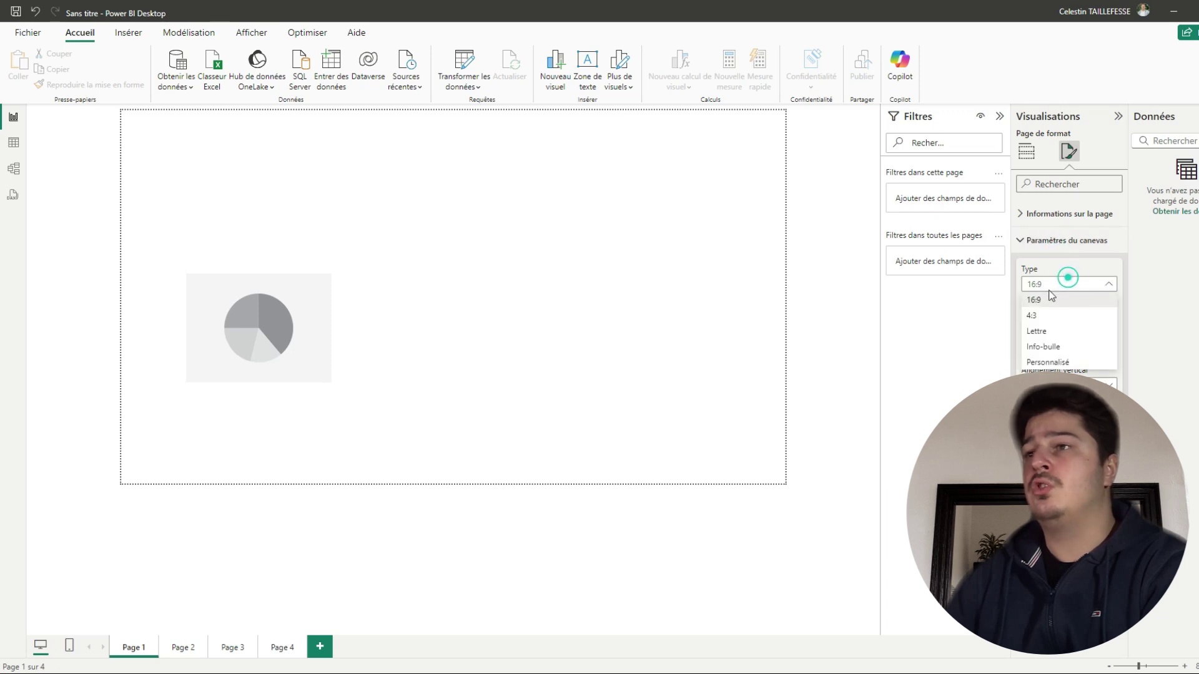
{"action": "left_click", "coordinate": [1034, 321]}
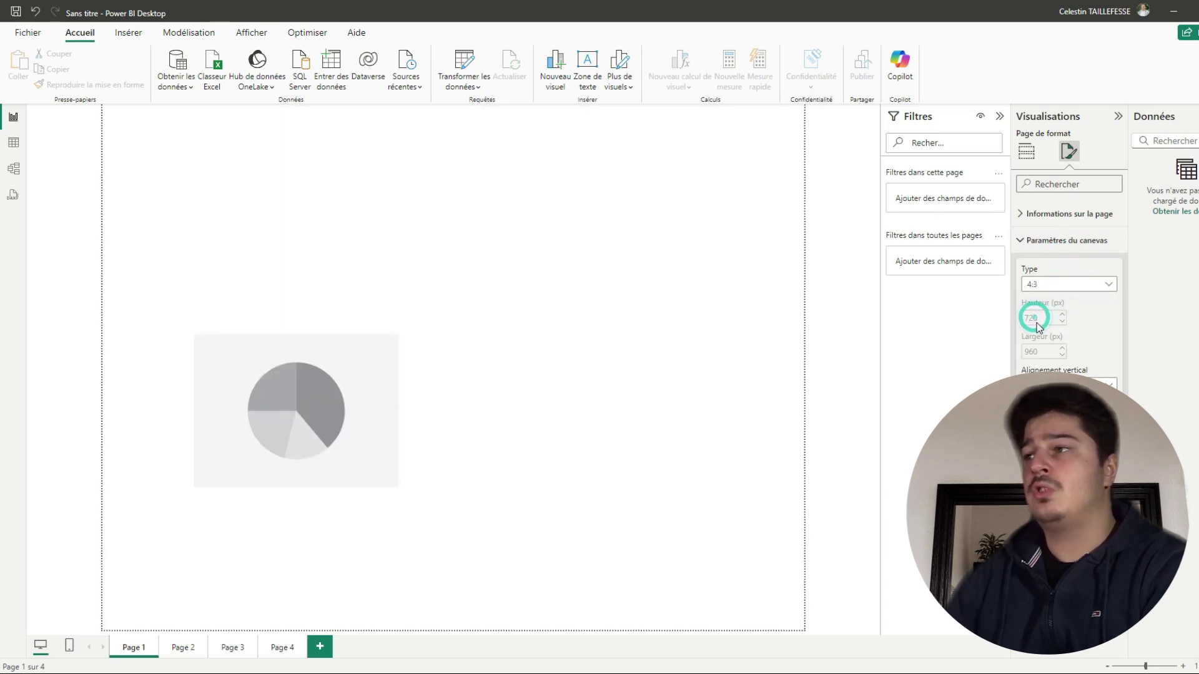
{"action": "left_click", "coordinate": [1056, 283]}
{"action": "left_click", "coordinate": [1062, 300]}
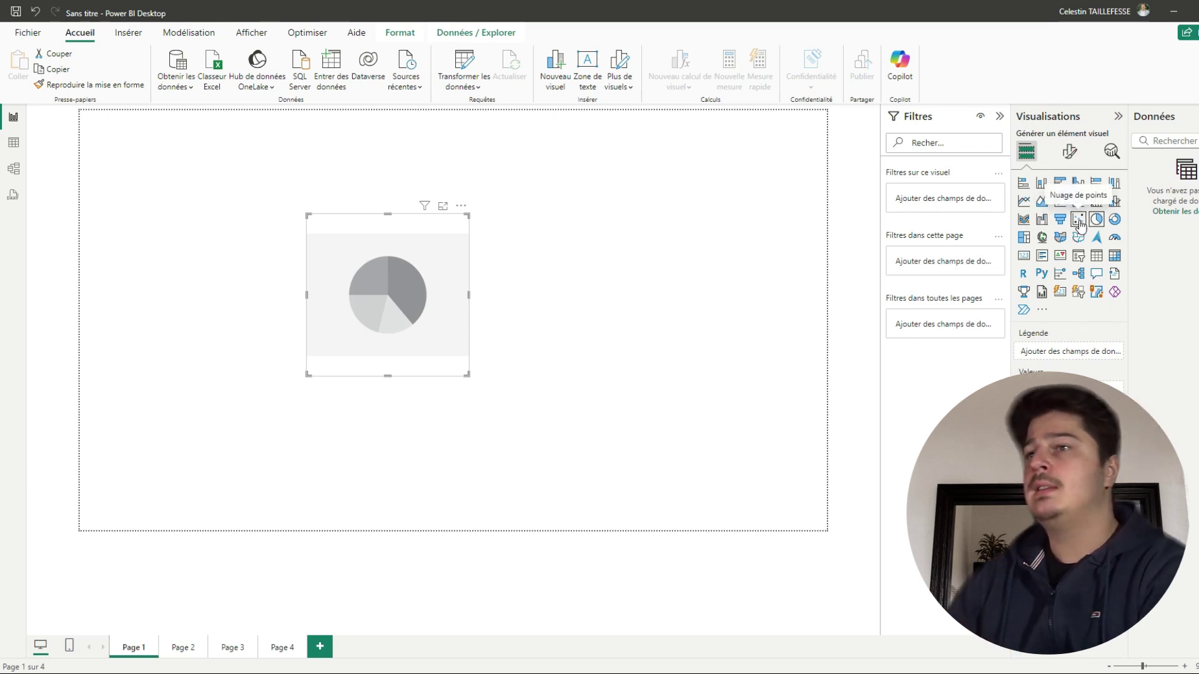
Convert the pie chart to a clustered bar chart after trying an area chart, and move it to the canvas's upper left.
{"action": "left_click_drag", "start_coordinate": [414, 317], "coordinate": [488, 319]}
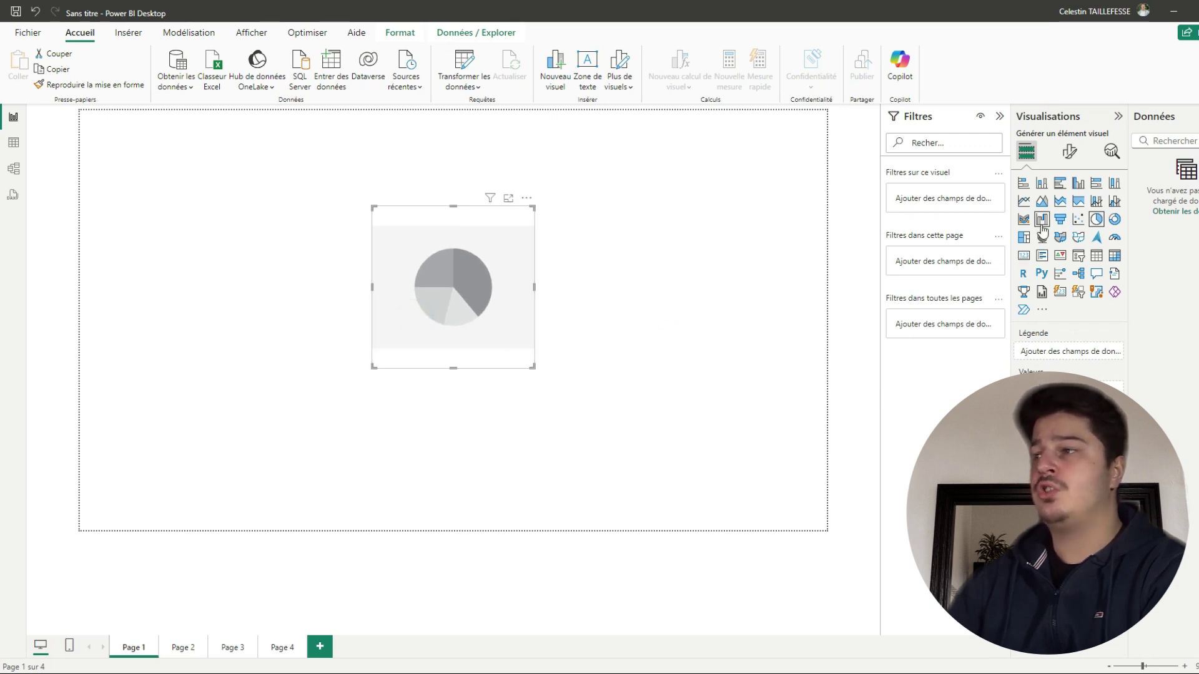
{"action": "left_click", "coordinate": [1041, 201]}
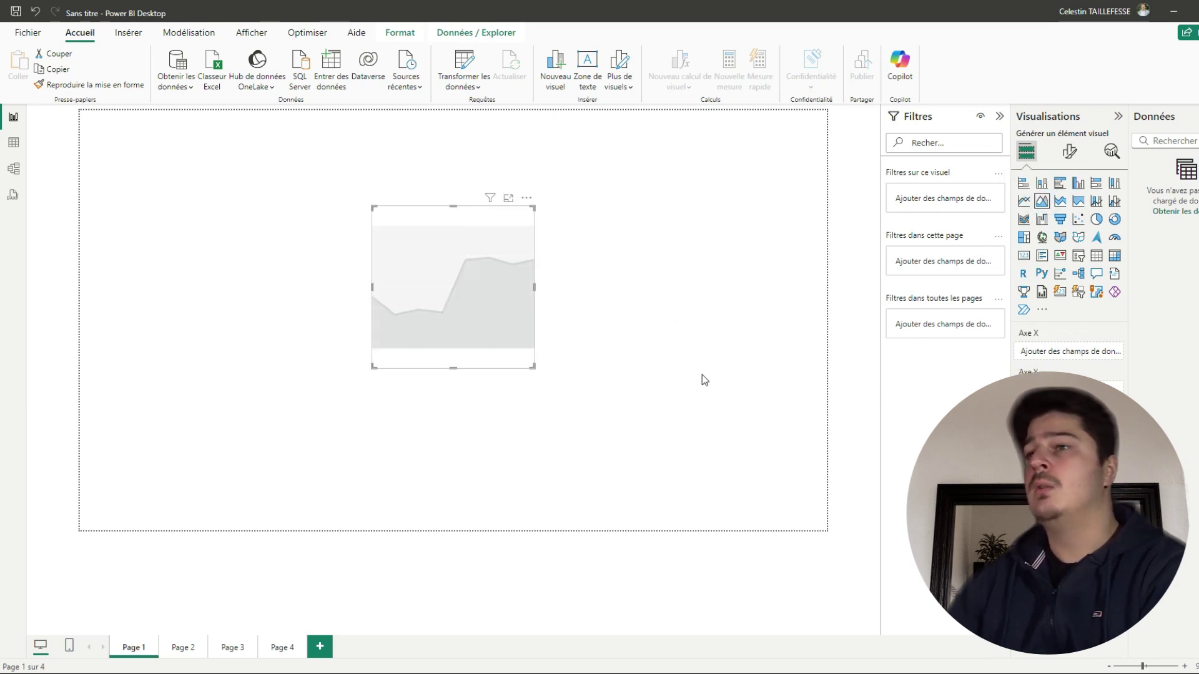
{"action": "left_click_drag", "start_coordinate": [473, 313], "coordinate": [282, 304]}
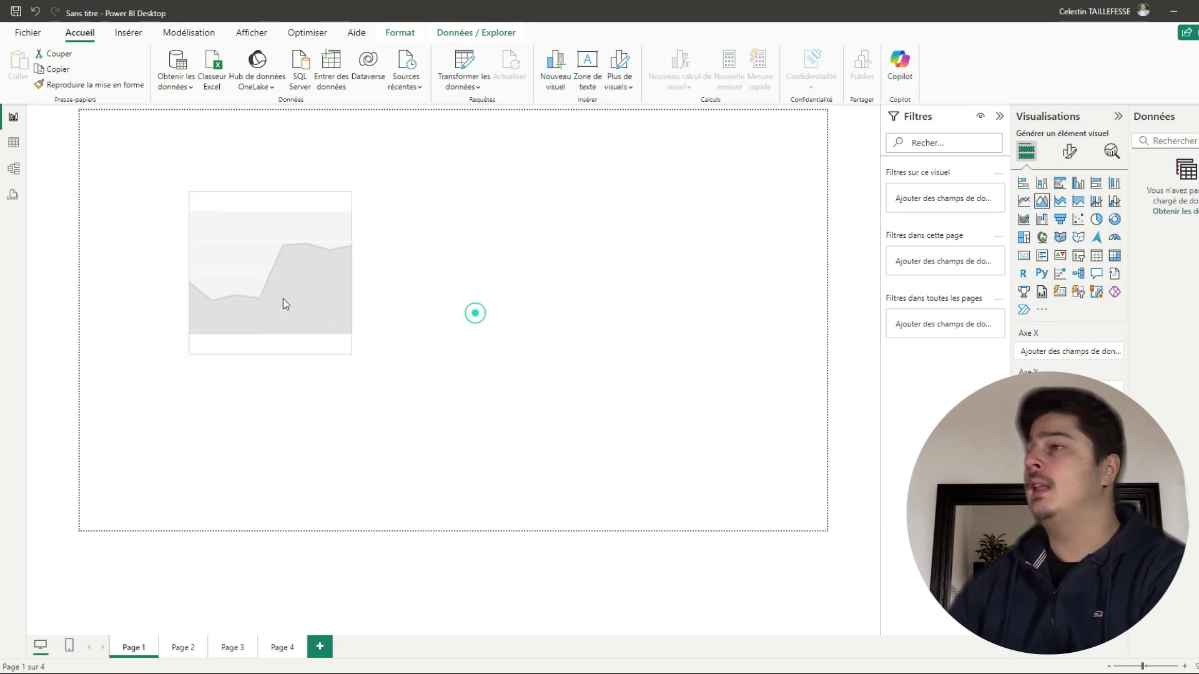
{"action": "left_click", "coordinate": [1062, 186]}
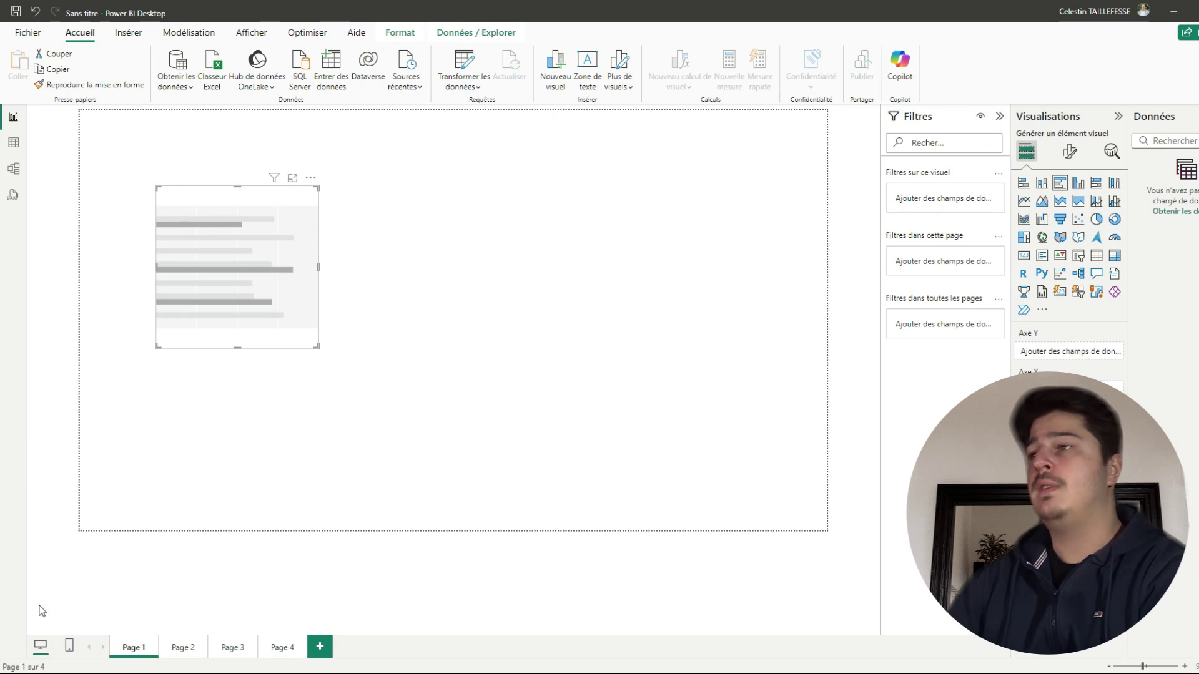
{"action": "left_click", "coordinate": [533, 262]}
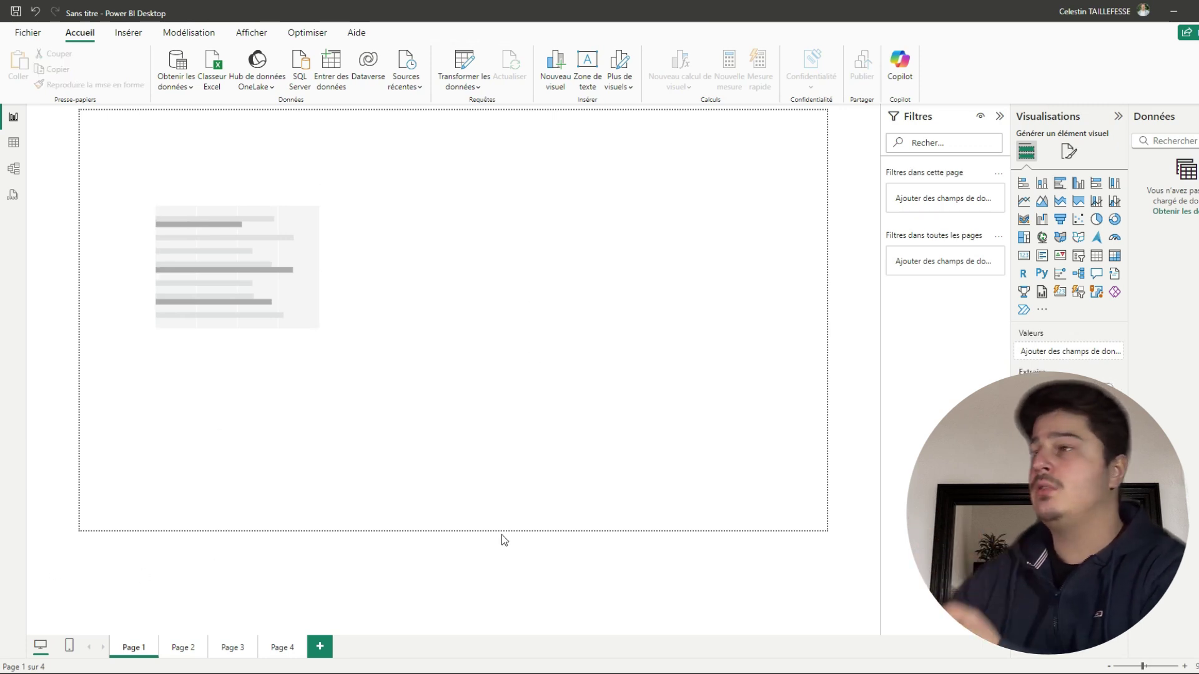
Add a new empty pie chart and place it beside the clustered bar chart.
{"action": "left_click", "coordinate": [1096, 218]}
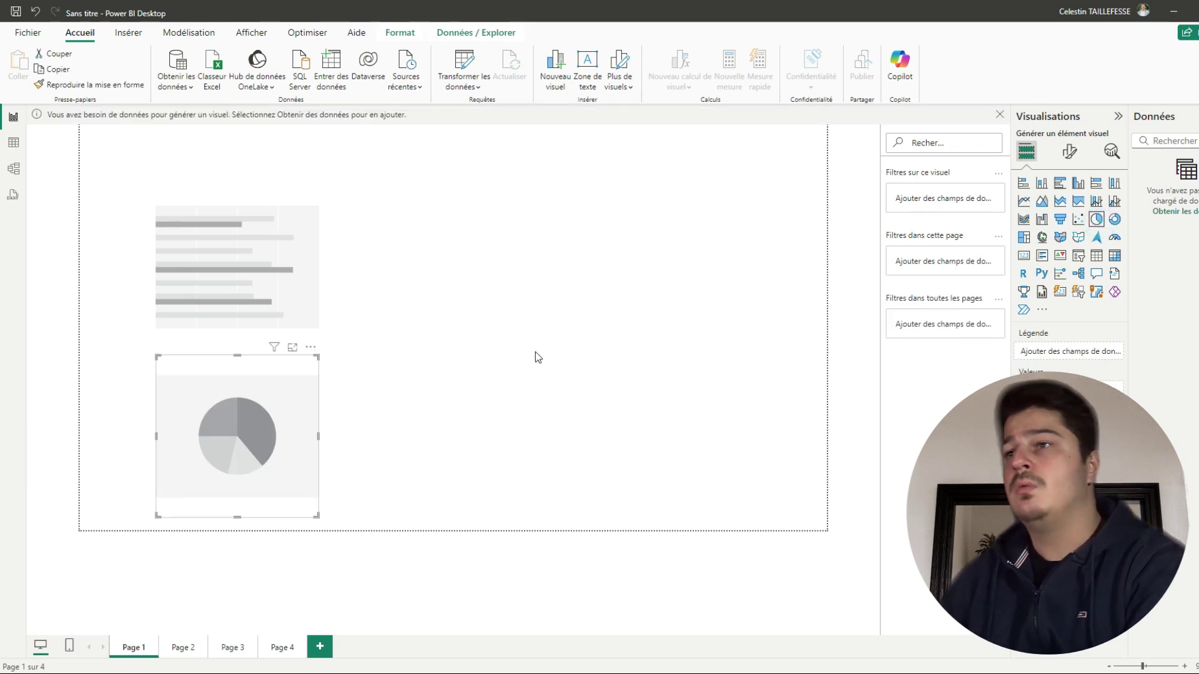
{"action": "left_click_drag", "start_coordinate": [268, 475], "coordinate": [509, 302]}
{"action": "left_click_drag", "start_coordinate": [246, 313], "coordinate": [254, 312]}
{"action": "left_click_drag", "start_coordinate": [537, 253], "coordinate": [479, 266]}
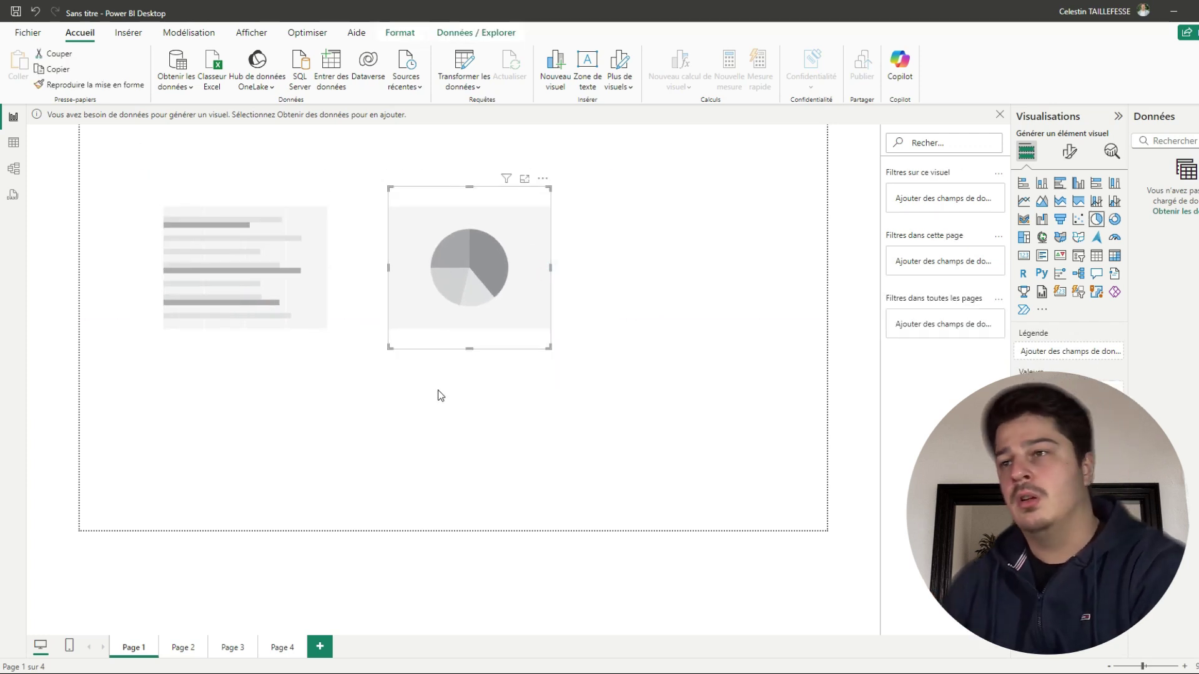
{"action": "left_click", "coordinate": [448, 399]}
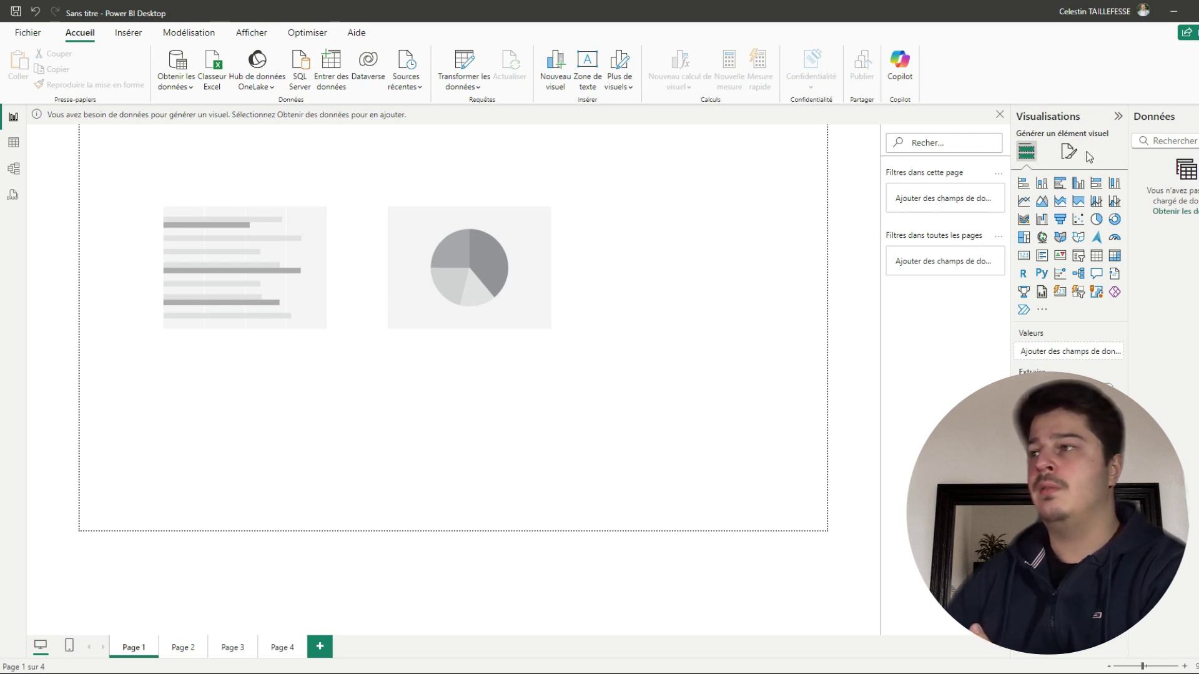
View the options for getting more visuals and move the bar and pie charts lower on the page.
{"action": "left_click", "coordinate": [1043, 311]}
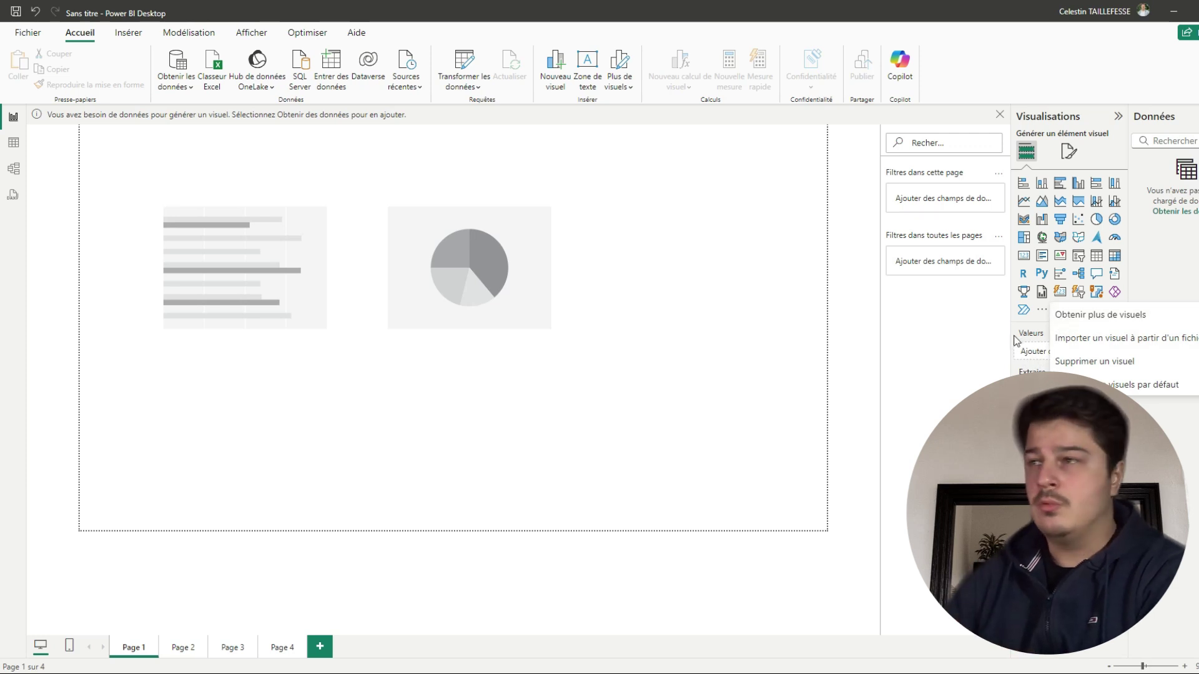
{"action": "left_click", "coordinate": [910, 324]}
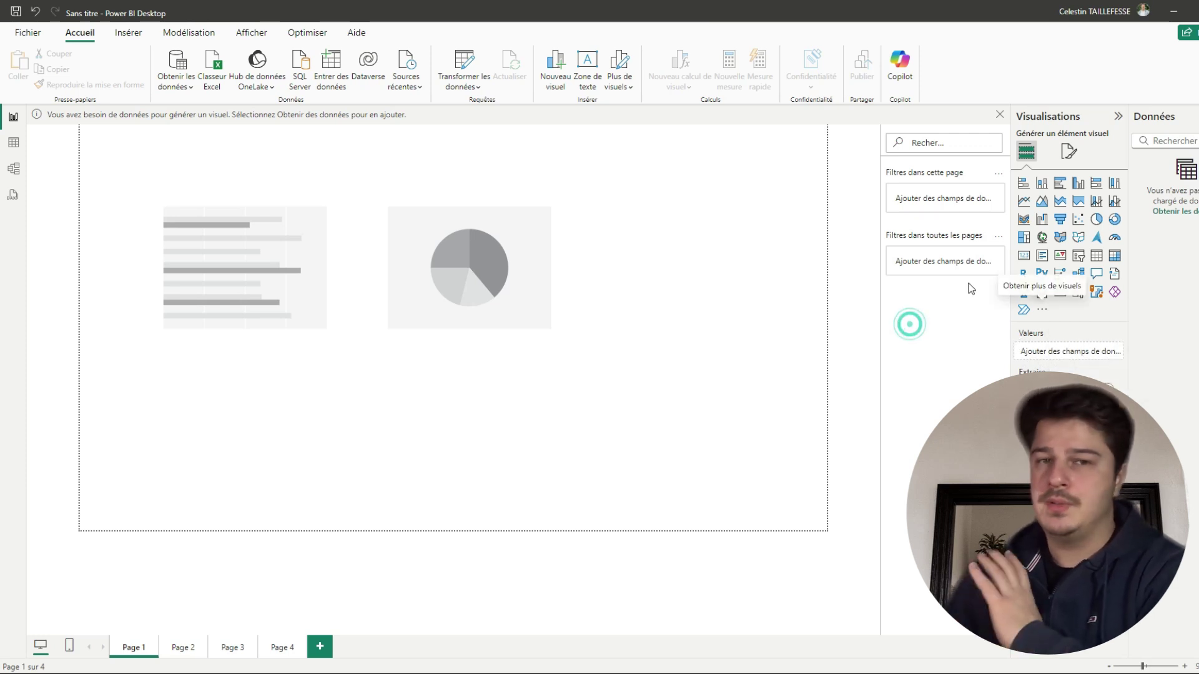
{"action": "left_click", "coordinate": [1060, 183]}
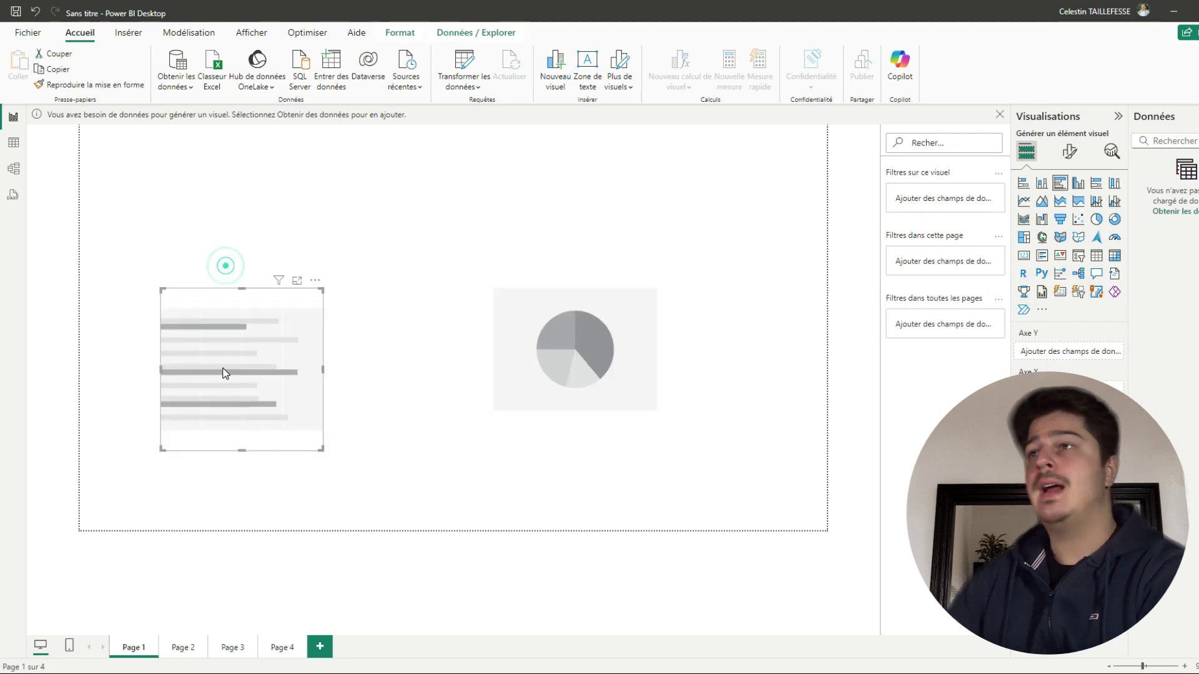
{"action": "key", "text": "Delete"}
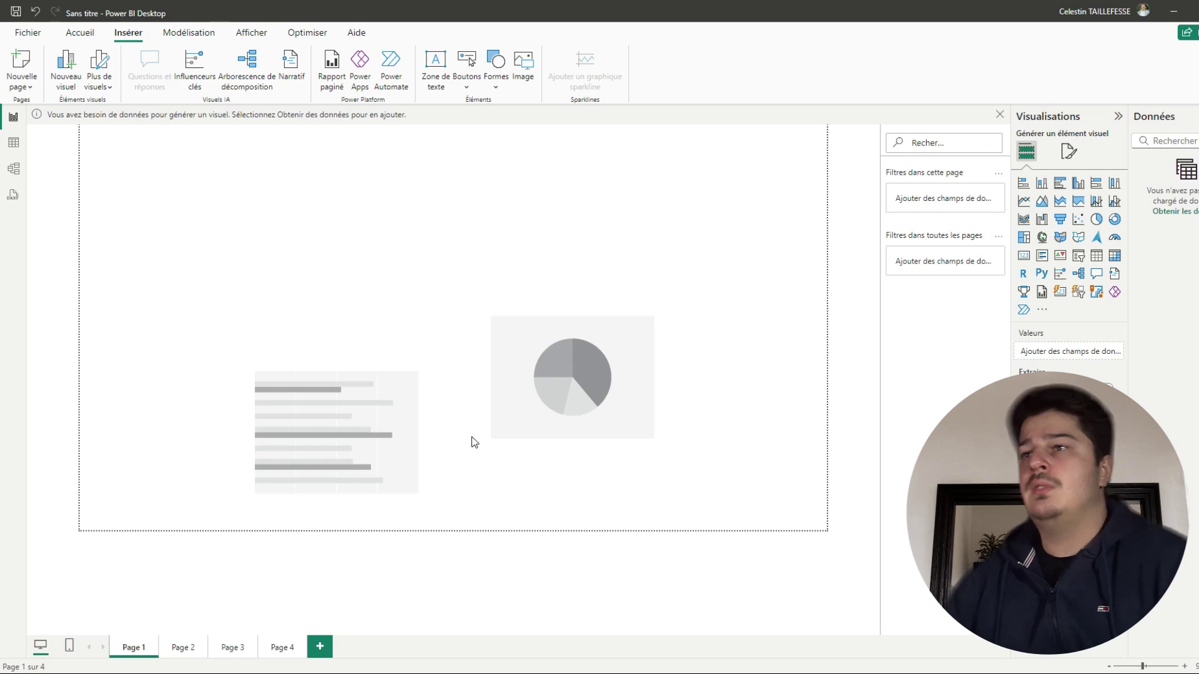
Insert a text box with the sample text "grgregehtdfv" above the bar chart.
{"action": "left_click", "coordinate": [436, 65]}
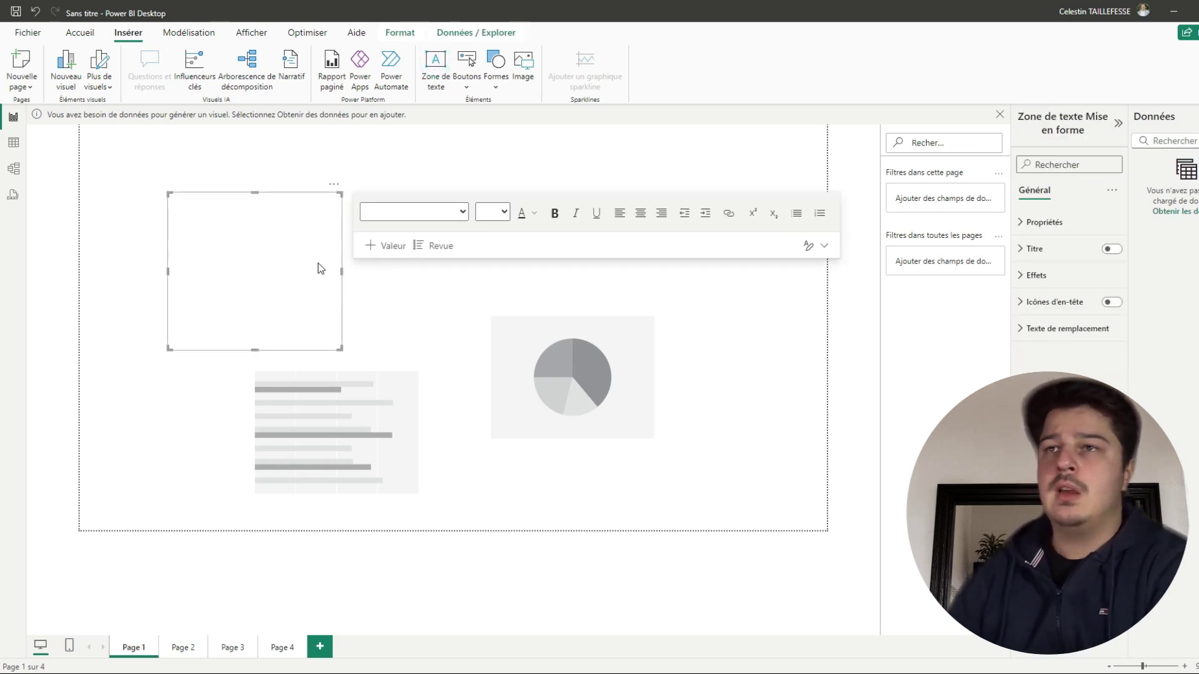
{"action": "type", "text": "grgregehtdfv"}
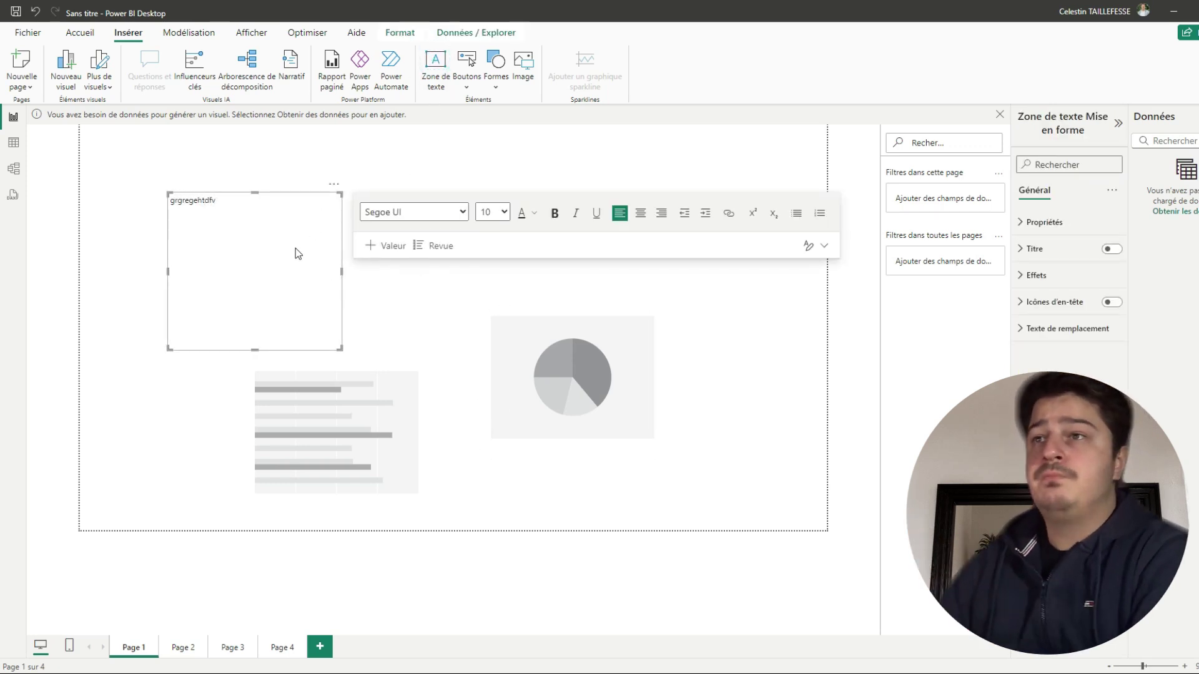
{"action": "left_click", "coordinate": [347, 152]}
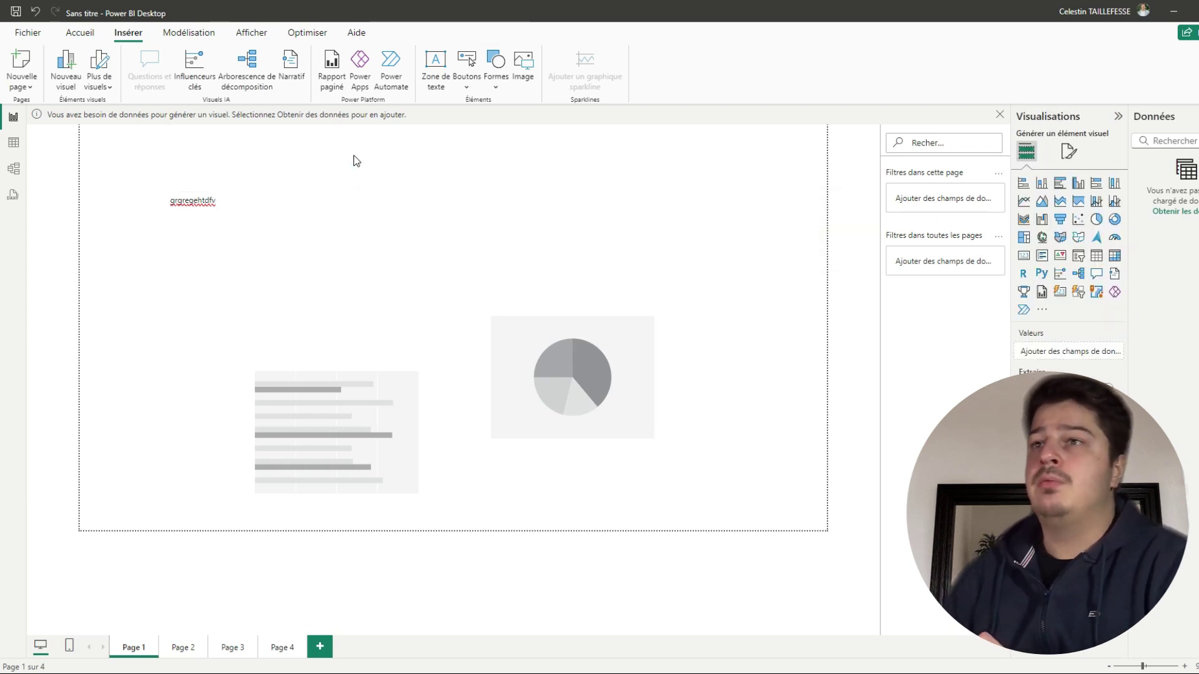
Examine the button types and shapes available for insertion in the report.
{"action": "left_click", "coordinate": [467, 80]}
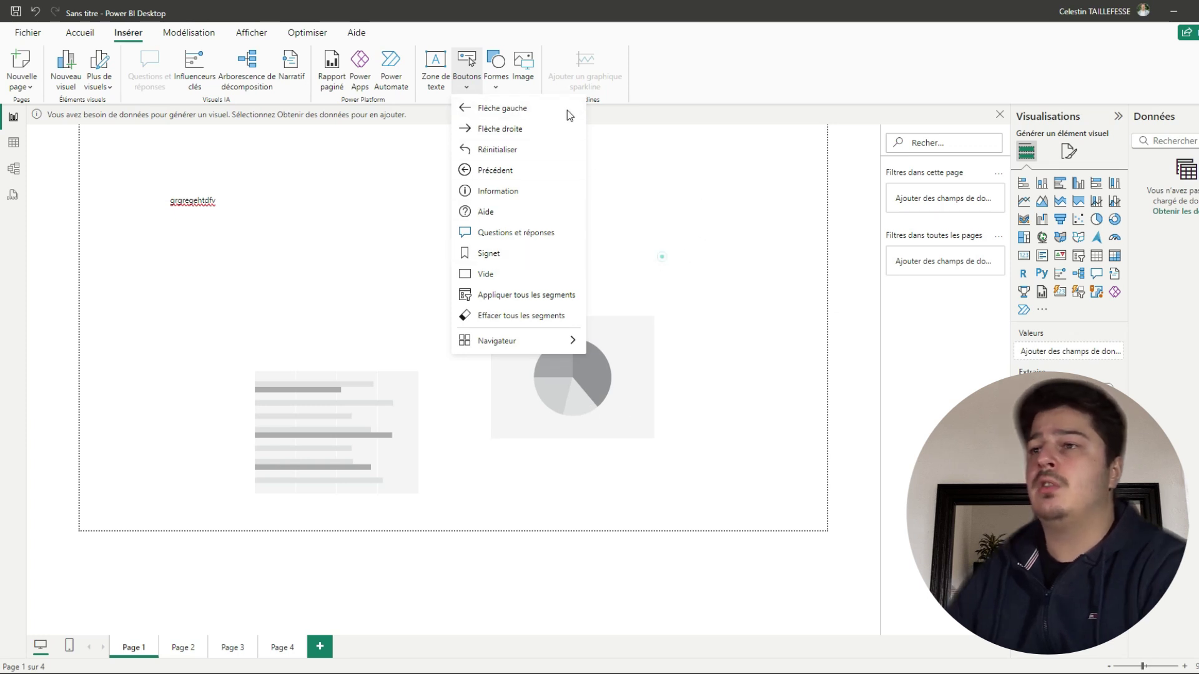
{"action": "left_click", "coordinate": [496, 68]}
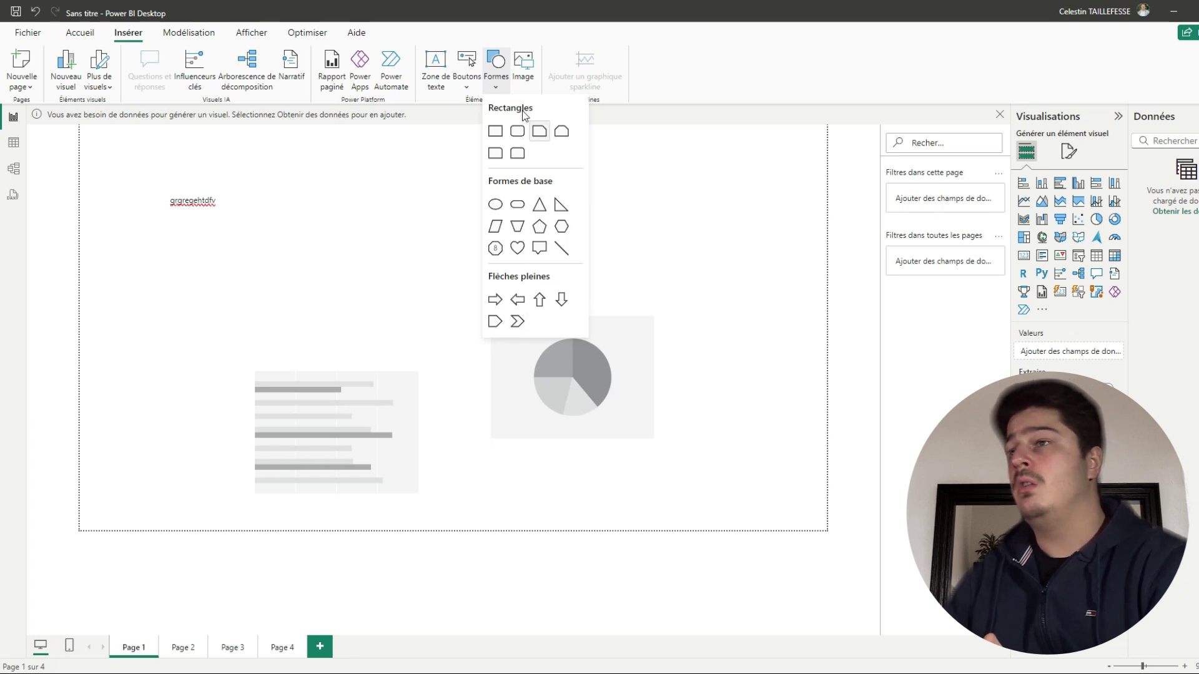
{"action": "left_click", "coordinate": [648, 227]}
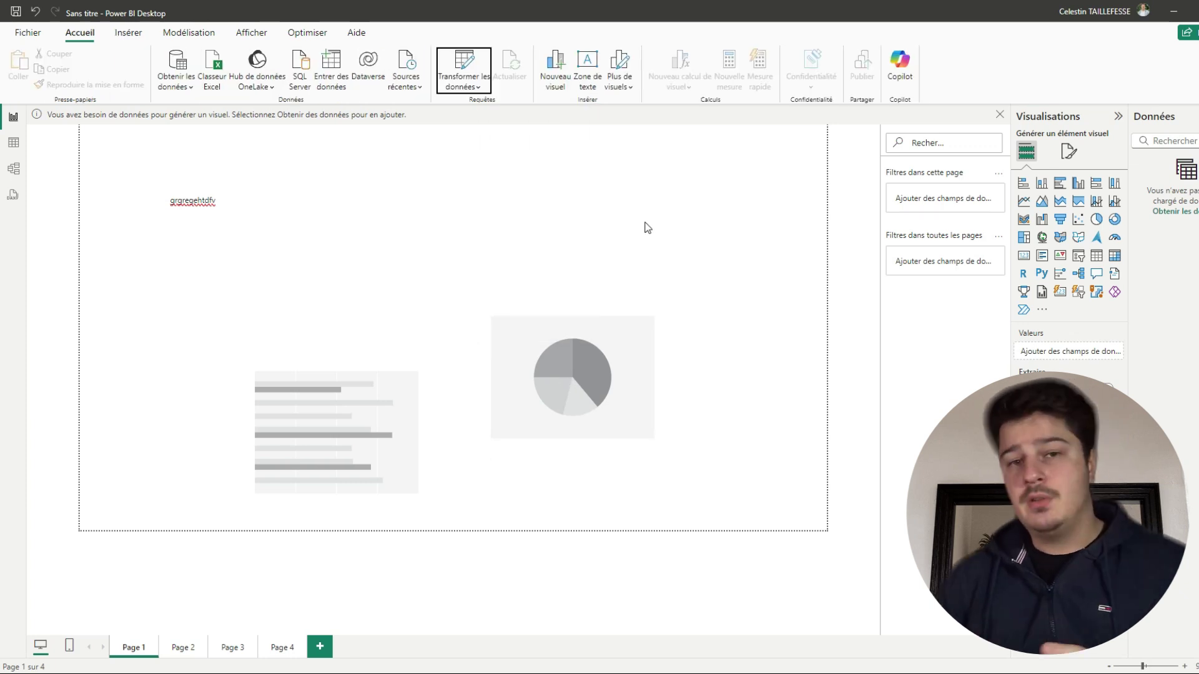